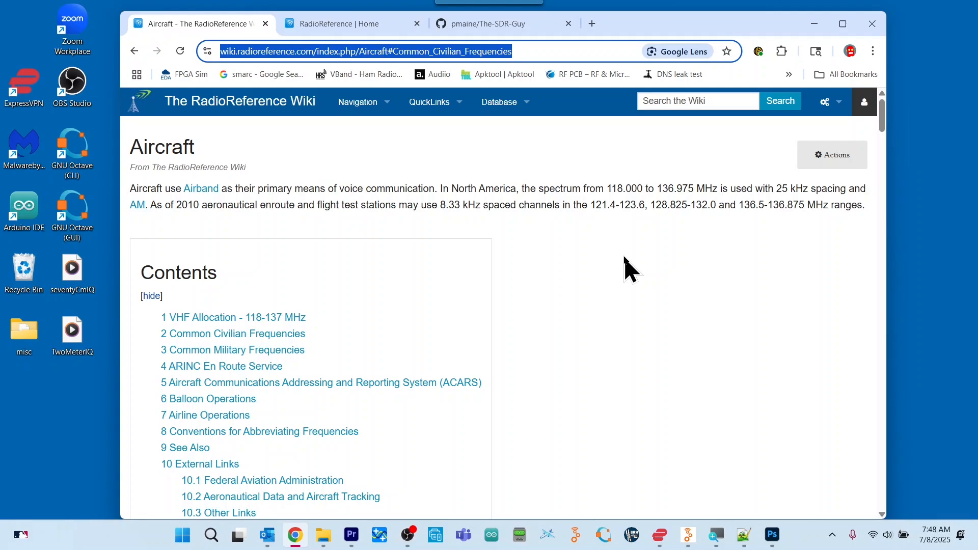
Open the RR Database from the RadioReference site and look over its home page and statistics.
{"action": "left_click", "coordinate": [349, 24]}
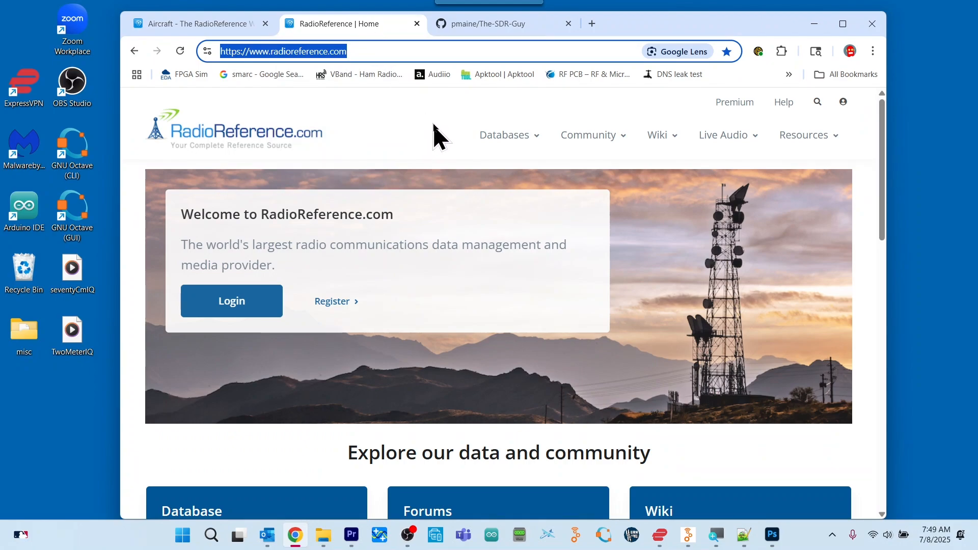
{"action": "mouse_move", "coordinate": [534, 138]}
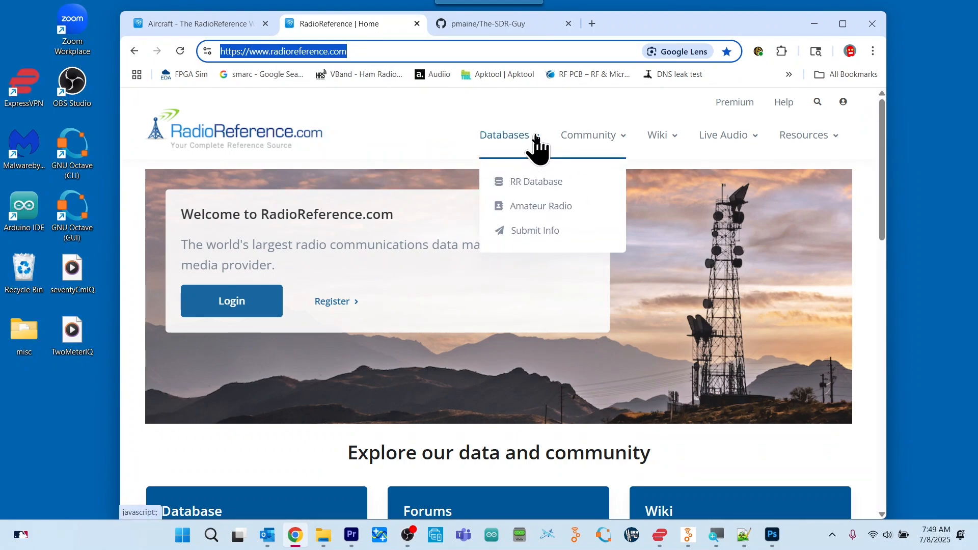
{"action": "left_click", "coordinate": [545, 184]}
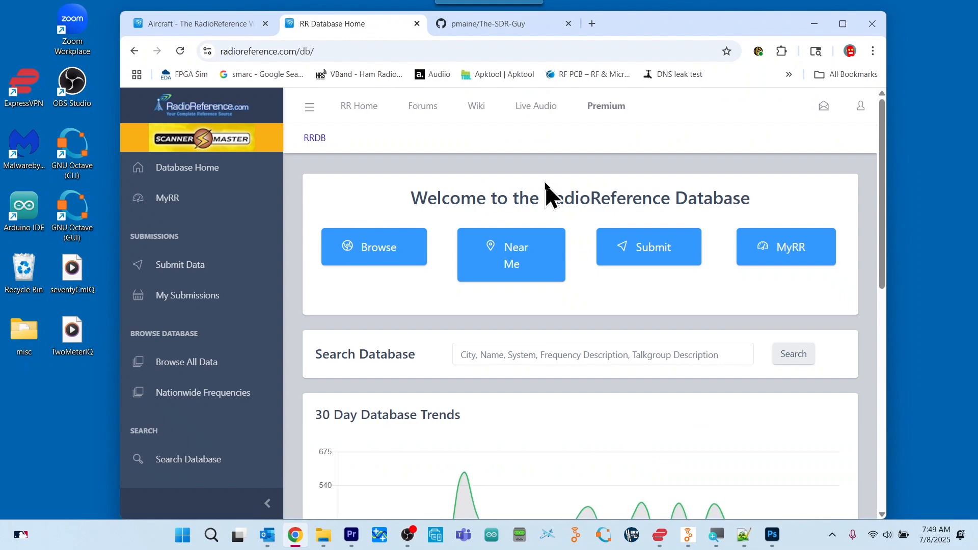
{"action": "scroll", "coordinate": [574, 303], "scroll_direction": "down", "scroll_amount": 7}
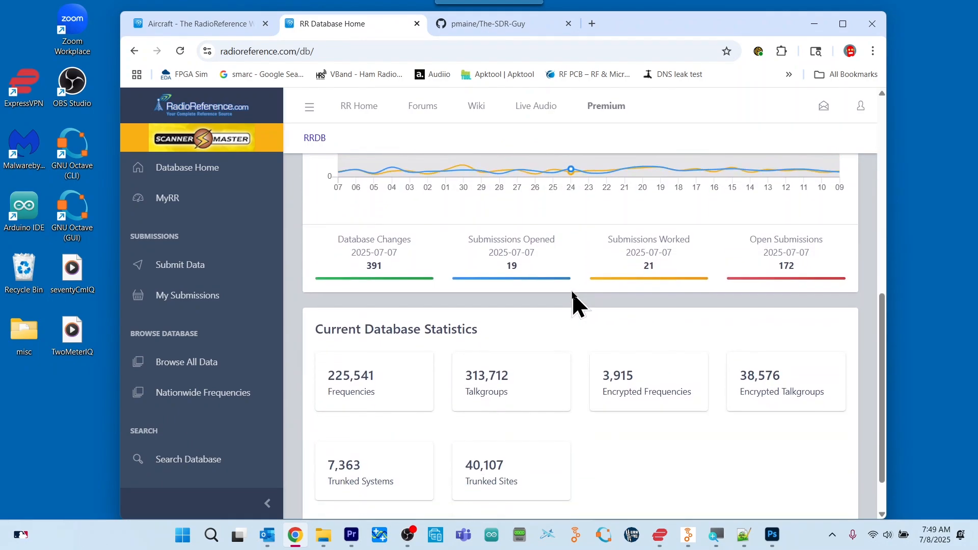
{"action": "scroll", "coordinate": [574, 304], "scroll_direction": "down", "scroll_amount": 1}
{"action": "scroll", "coordinate": [573, 304], "scroll_direction": "up", "scroll_amount": 8}
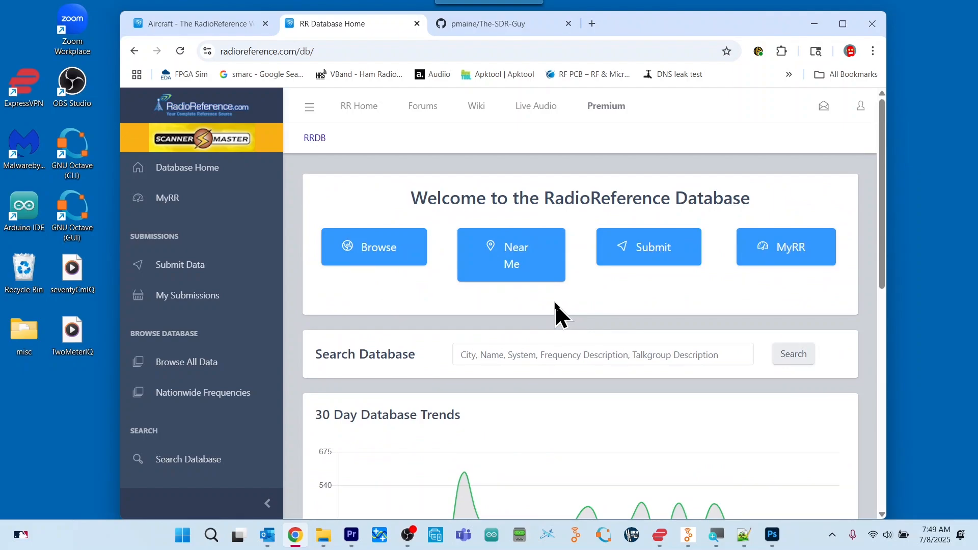
Browse the database to Tennessee, Blount County, McGhee Tyson Airport (TYS) and review its air traffic control frequencies.
{"action": "left_click", "coordinate": [393, 253]}
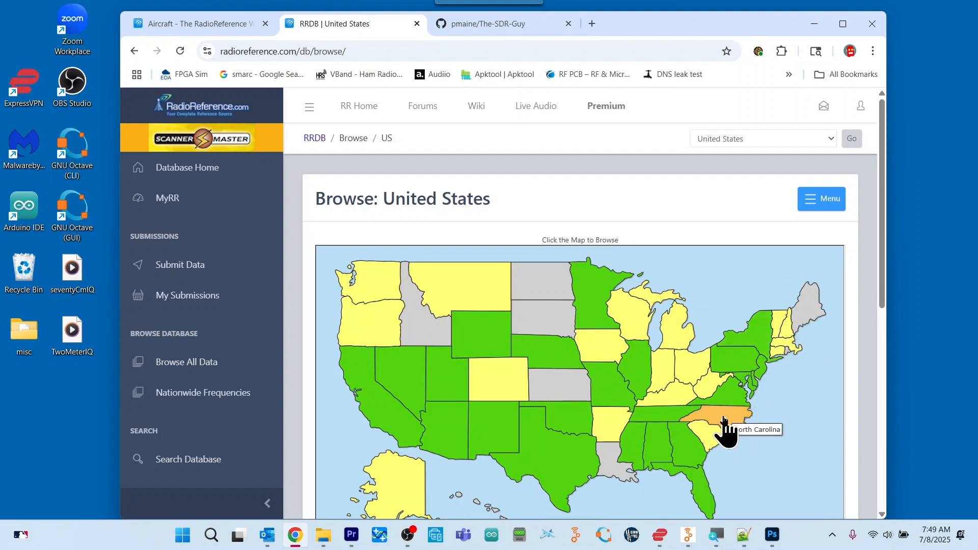
{"action": "left_click", "coordinate": [671, 420]}
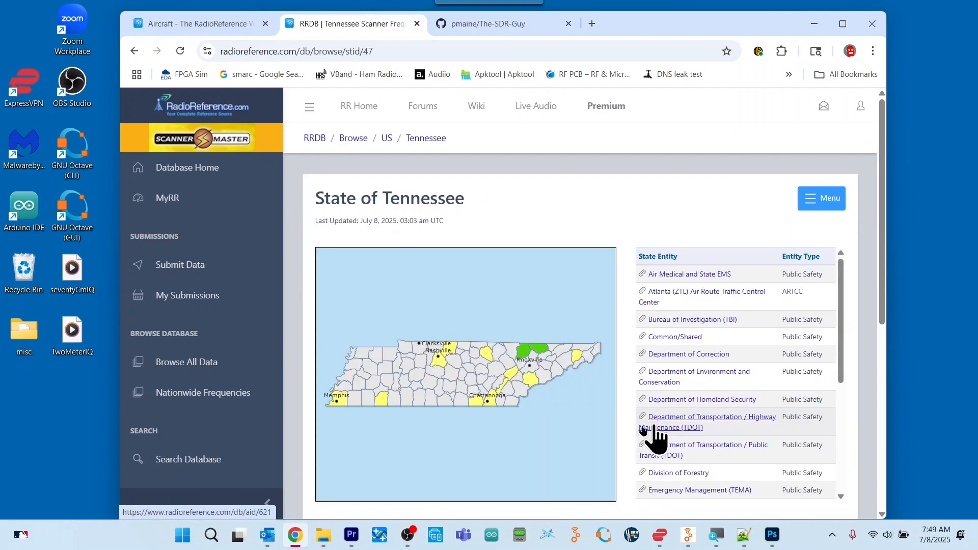
{"action": "left_click", "coordinate": [531, 383]}
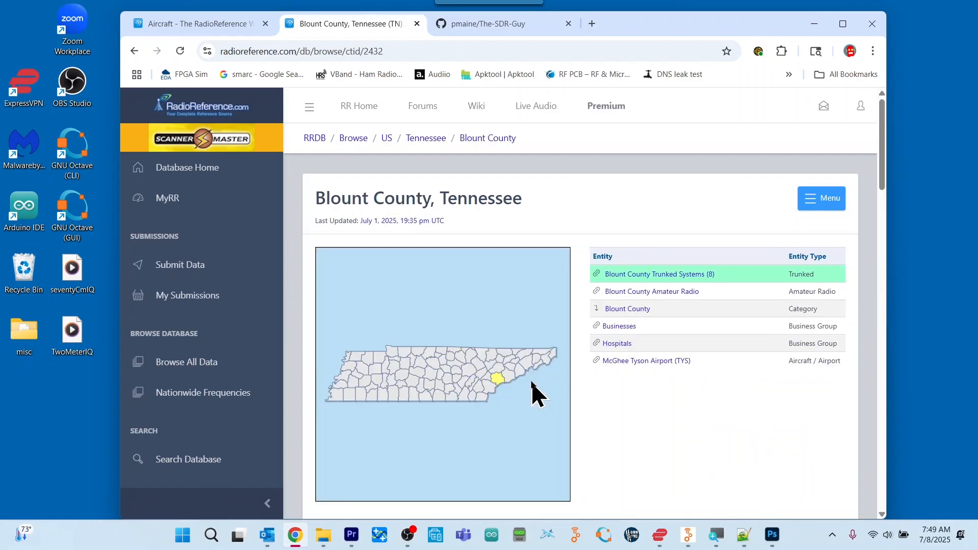
{"action": "left_click", "coordinate": [653, 364]}
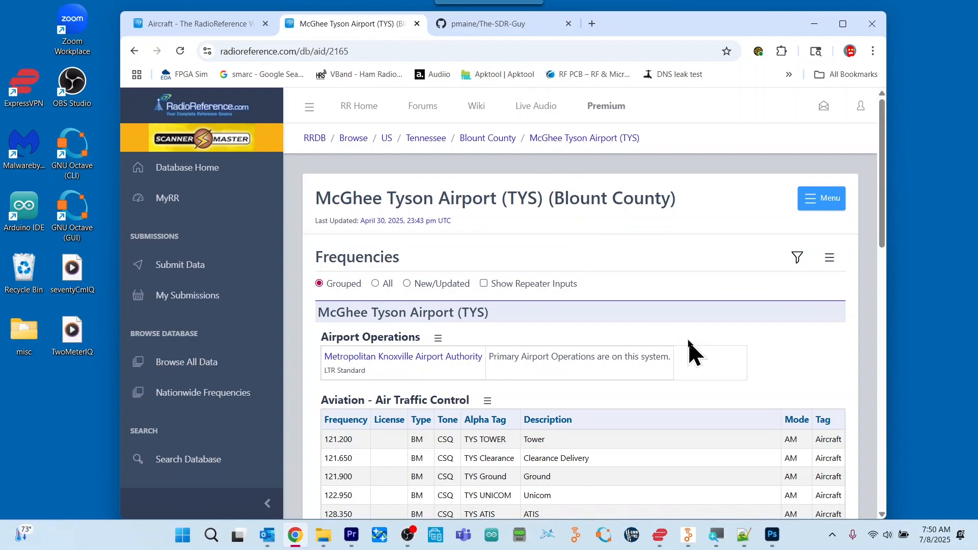
{"action": "scroll", "coordinate": [698, 349], "scroll_direction": "down", "scroll_amount": 1}
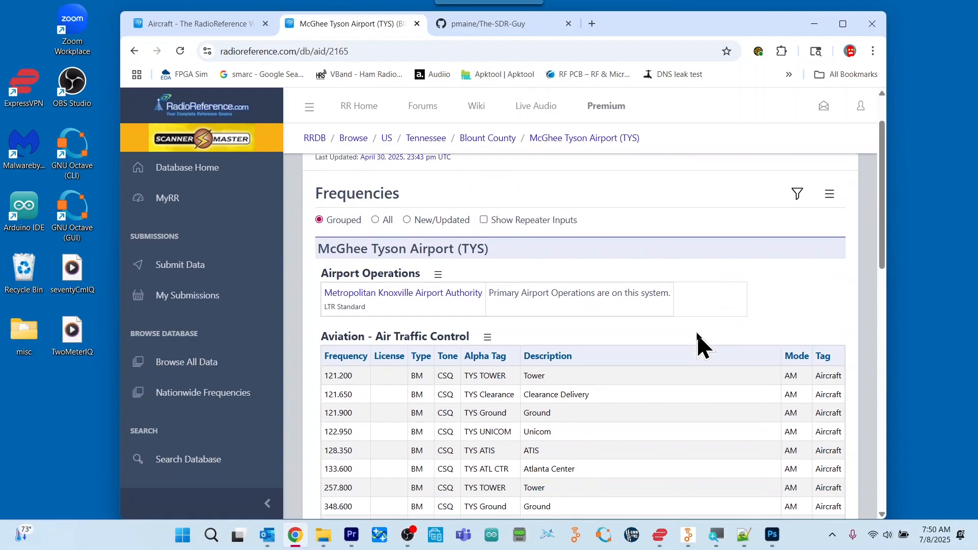
{"action": "scroll", "coordinate": [698, 334], "scroll_direction": "down", "scroll_amount": 1}
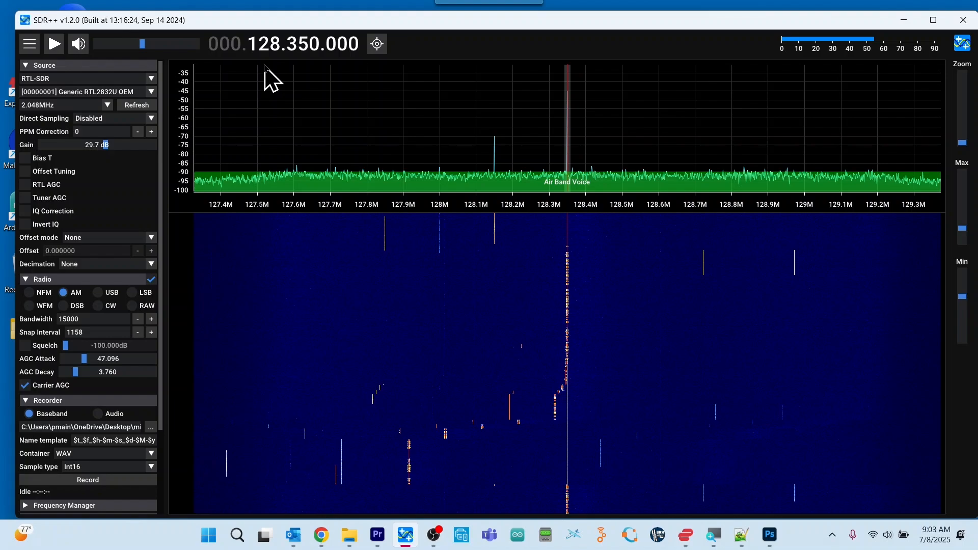
In SDR++, start reception at 128.350 MHz in AM mode and begin recording the baseband as WAV.
{"action": "left_click", "coordinate": [54, 44]}
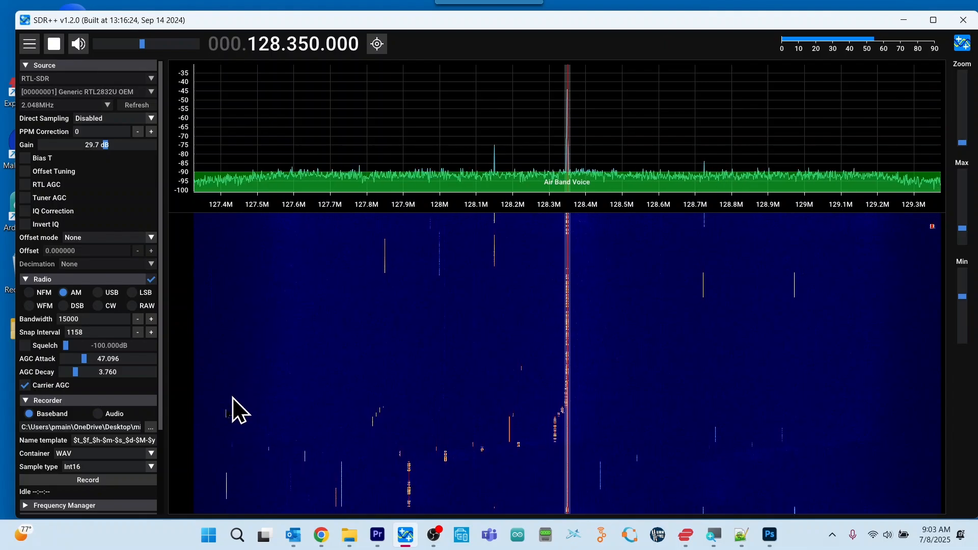
{"action": "left_click", "coordinate": [92, 480]}
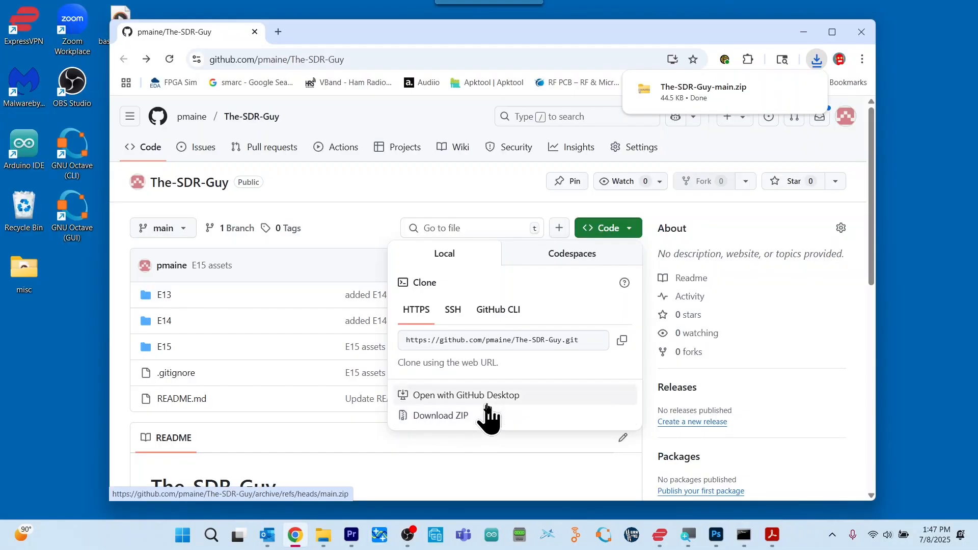
In File Explorer, begin extracting the The-SDR-Guy-main archive in the Downloads folder.
{"action": "mouse_move", "coordinate": [324, 539]}
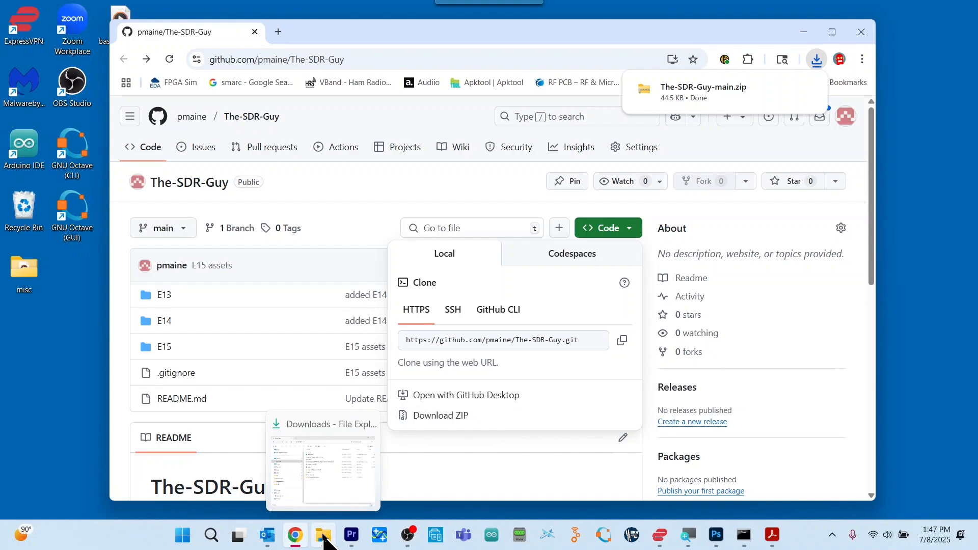
{"action": "left_click", "coordinate": [337, 509]}
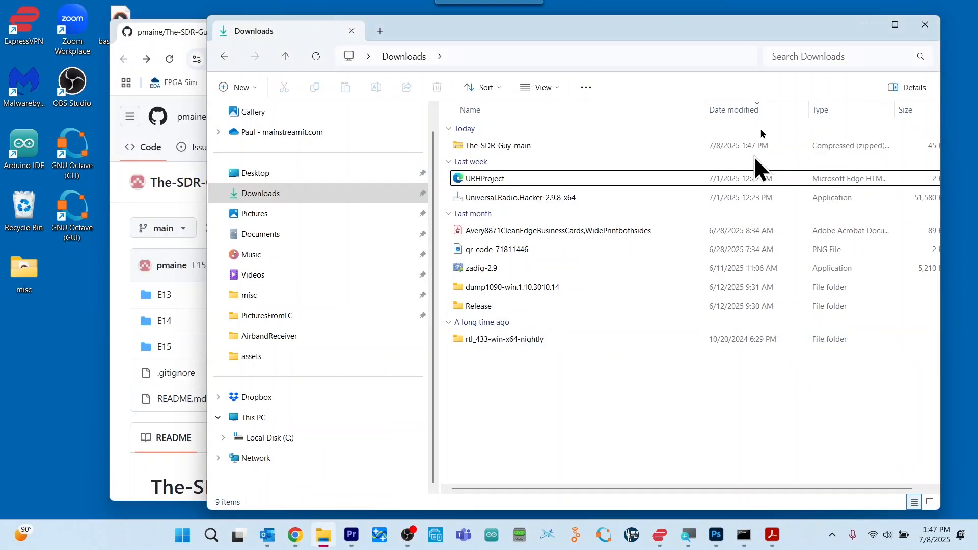
{"action": "left_click", "coordinate": [512, 149]}
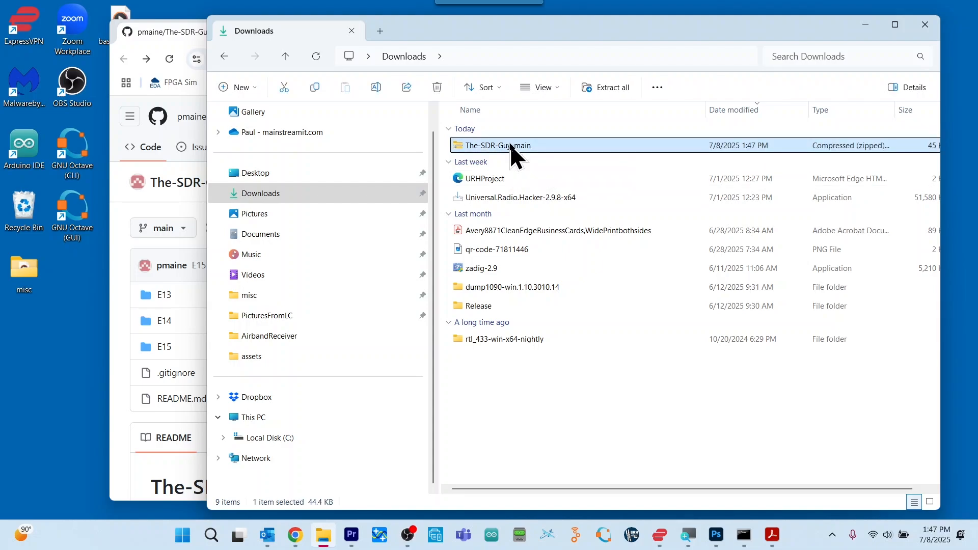
{"action": "right_click", "coordinate": [512, 153]}
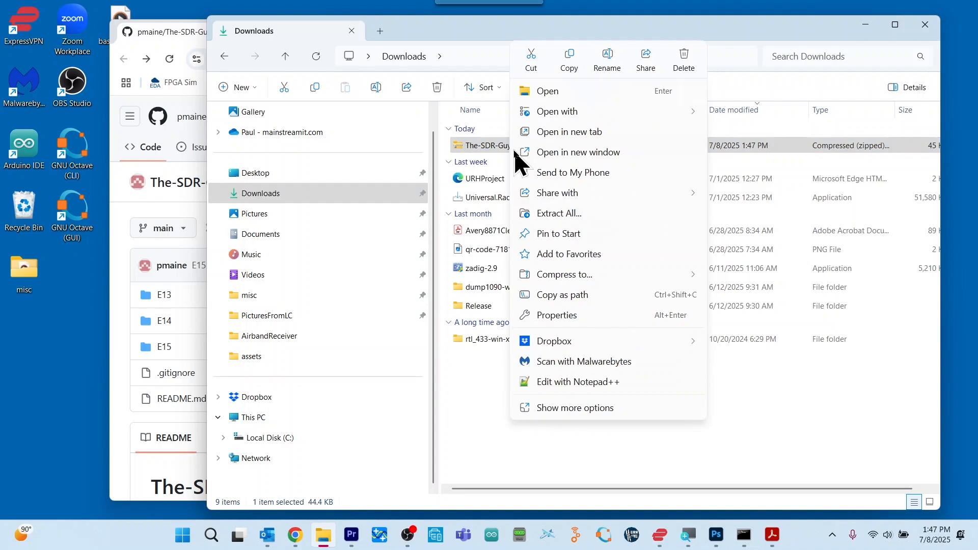
{"action": "left_click", "coordinate": [553, 216]}
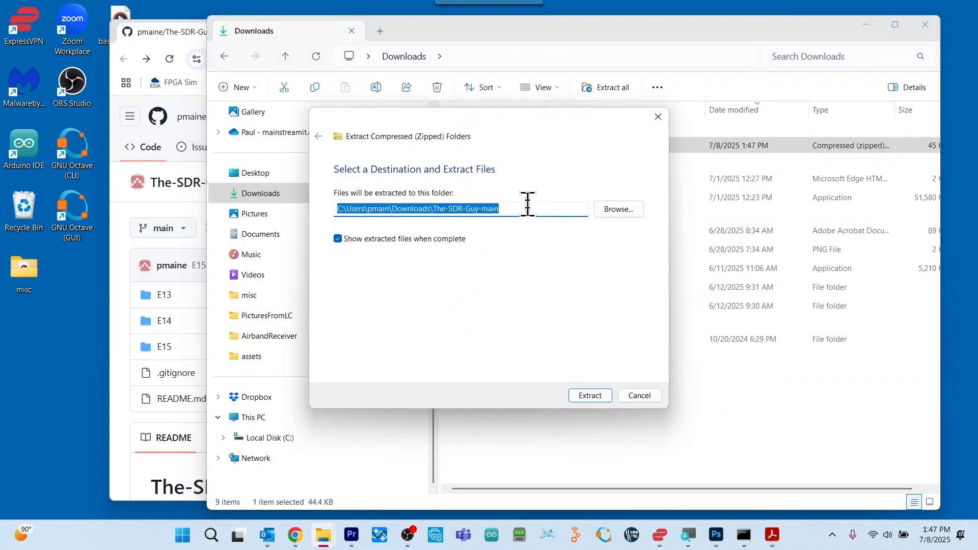
Shorten the extraction destination to the Downloads folder itself and extract the archive there.
{"action": "left_click", "coordinate": [528, 205]}
{"action": "key", "text": "BackSpace"}
{"action": "key", "text": "BackSpace"}
{"action": "key", "text": "BackSpace"}
{"action": "key", "text": "BackSpace"}
{"action": "key", "text": "BackSpace"}
{"action": "key", "text": "BackSpace"}
{"action": "key", "text": "BackSpace"}
{"action": "key", "text": "BackSpace"}
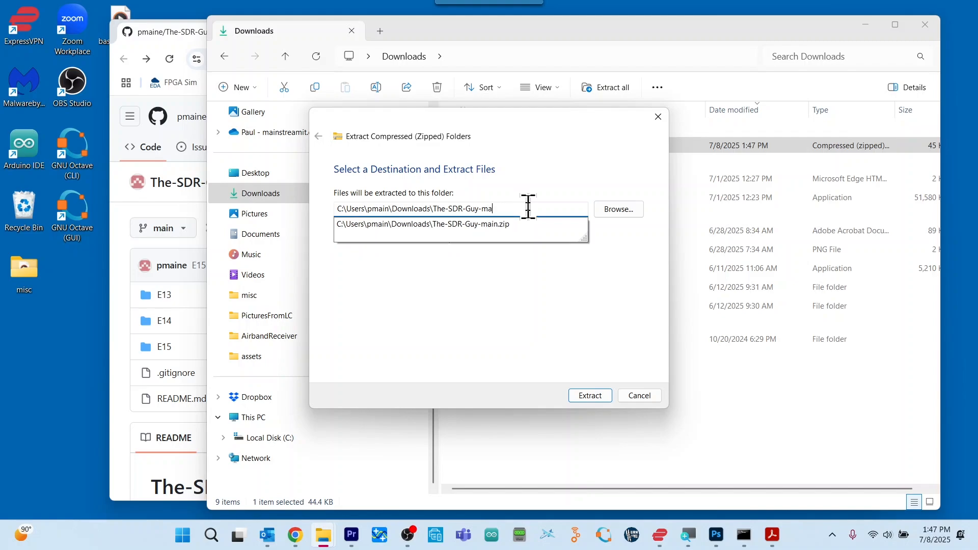
{"action": "key", "text": "BackSpace"}
{"action": "key", "text": "BackSpace"}
{"action": "key", "text": "BackSpace"}
{"action": "key", "text": "BackSpace"}
{"action": "key", "text": "BackSpace"}
{"action": "key", "text": "BackSpace"}
{"action": "key", "text": "BackSpace"}
{"action": "key", "text": "BackSpace"}
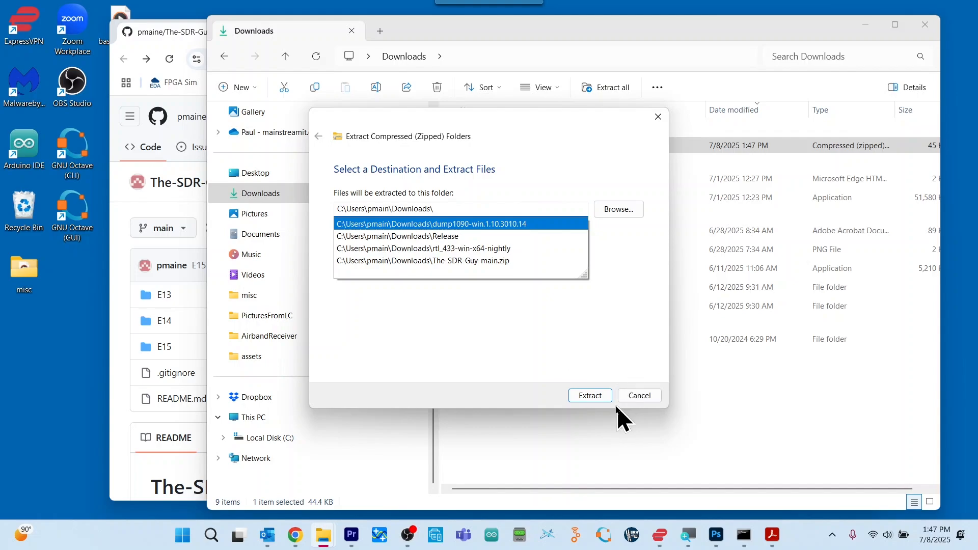
{"action": "left_click", "coordinate": [600, 402]}
{"action": "left_click", "coordinate": [599, 403]}
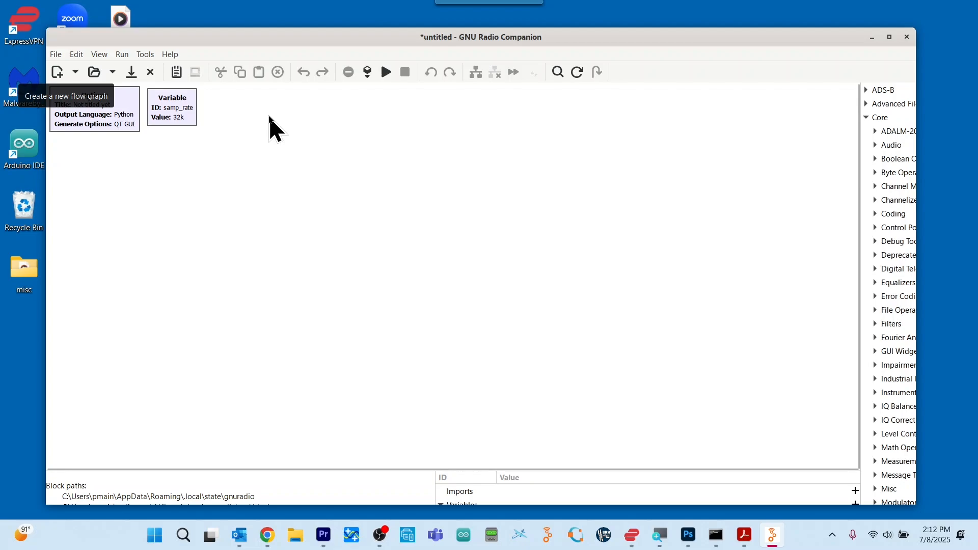
In GNU Radio Companion, open all four flow graphs from the E15 folder of The-SDR-Guy-main in Downloads.
{"action": "left_click", "coordinate": [94, 73]}
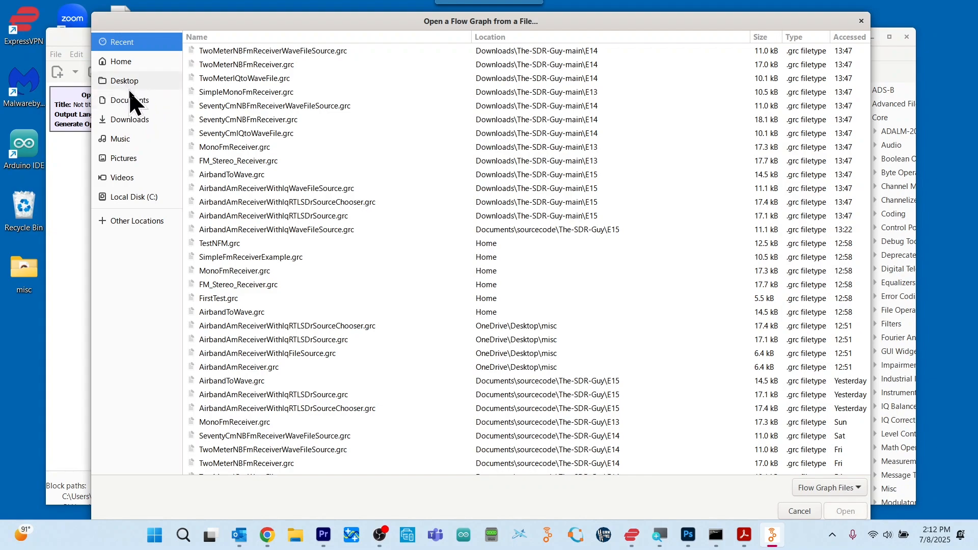
{"action": "left_click", "coordinate": [130, 118]}
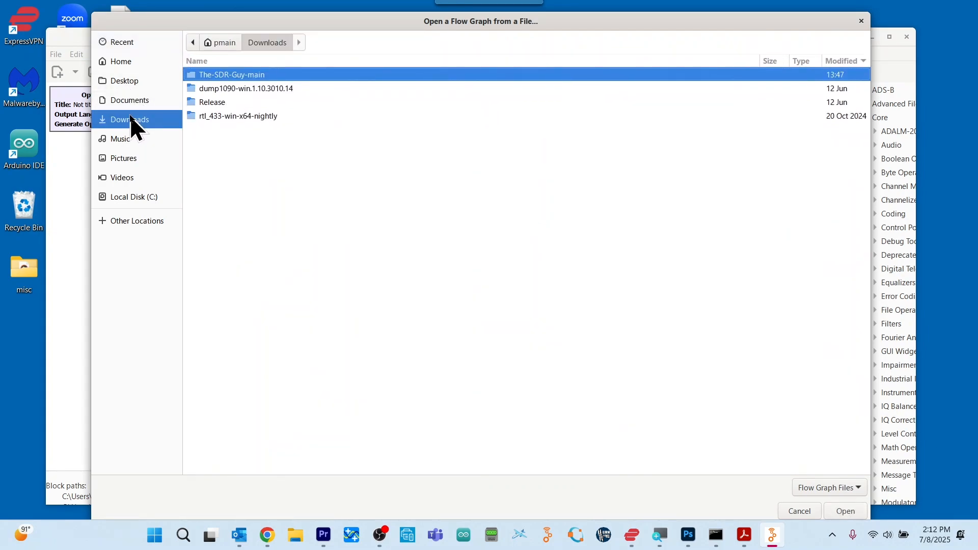
{"action": "double_click", "coordinate": [230, 79]}
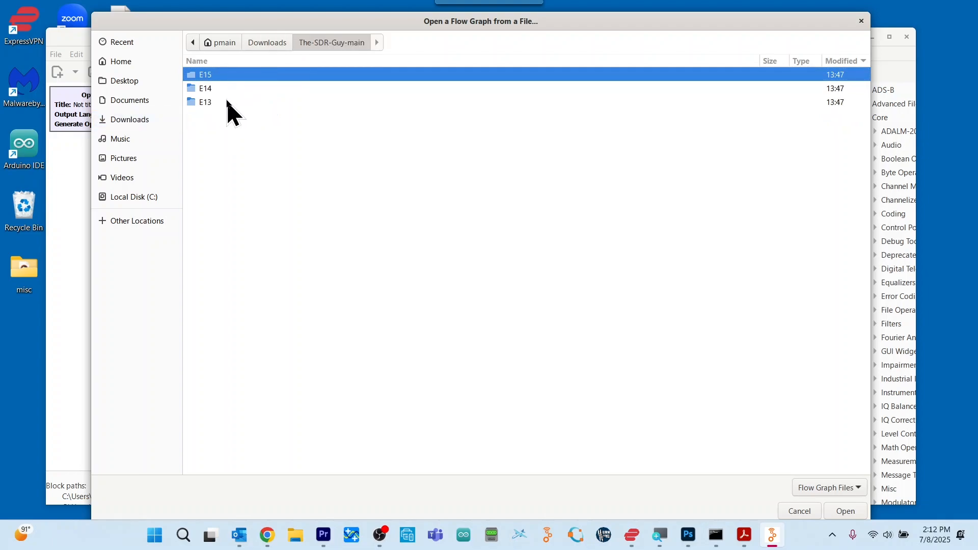
{"action": "double_click", "coordinate": [194, 77]}
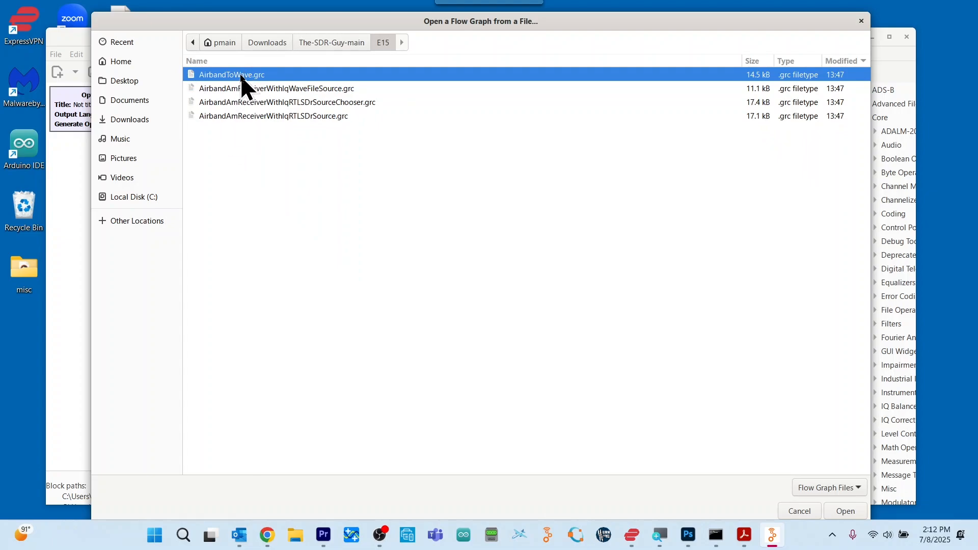
{"action": "left_click", "coordinate": [270, 117], "text": "shift"}
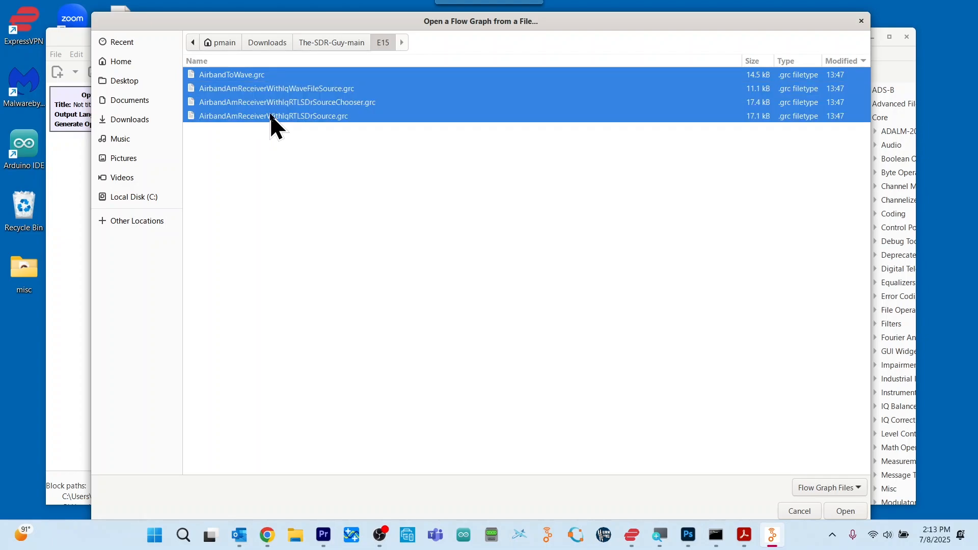
{"action": "left_click", "coordinate": [846, 511]}
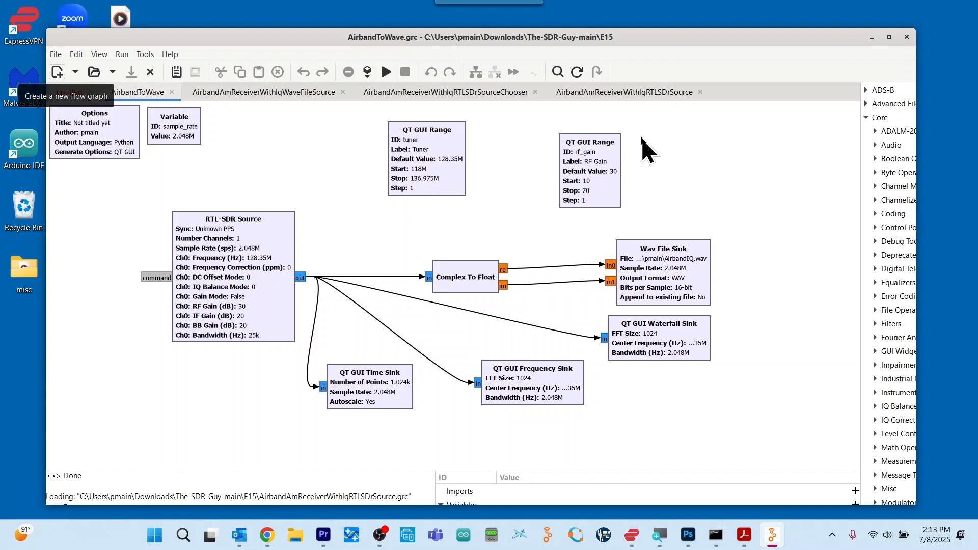
In the AirbandAmReceiverWithIqWaveFileSource flow graph, review the Wav File Source properties and test-run the receiver.
{"action": "left_click", "coordinate": [279, 97]}
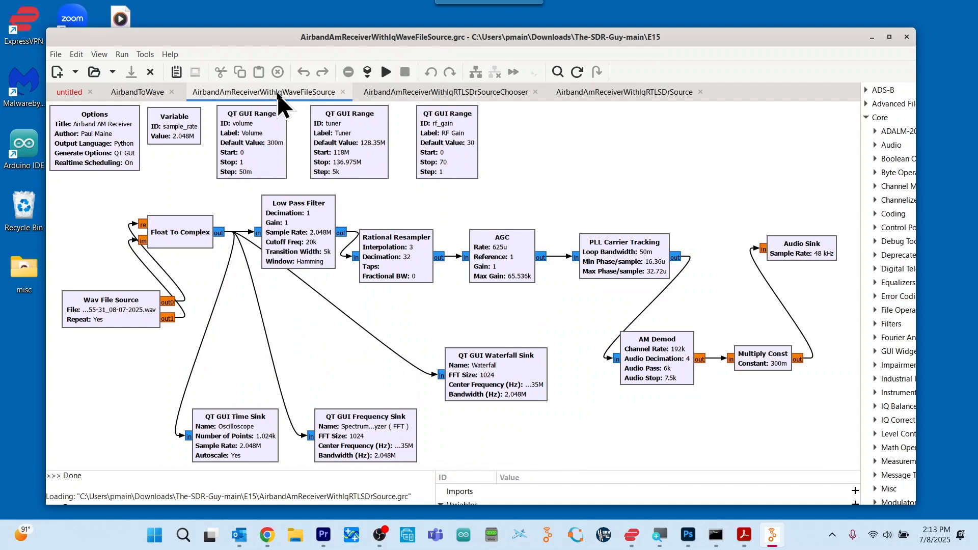
{"action": "double_click", "coordinate": [112, 305]}
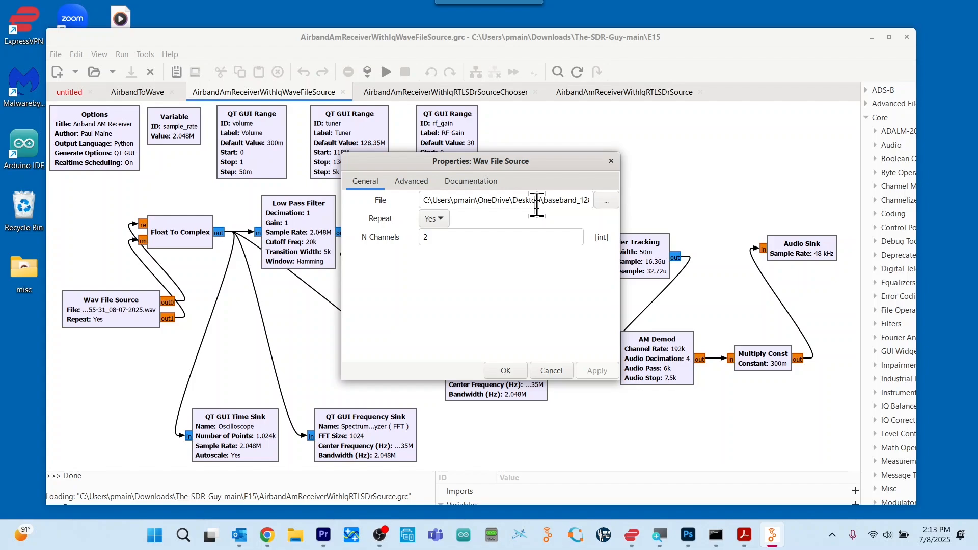
{"action": "left_click", "coordinate": [551, 371]}
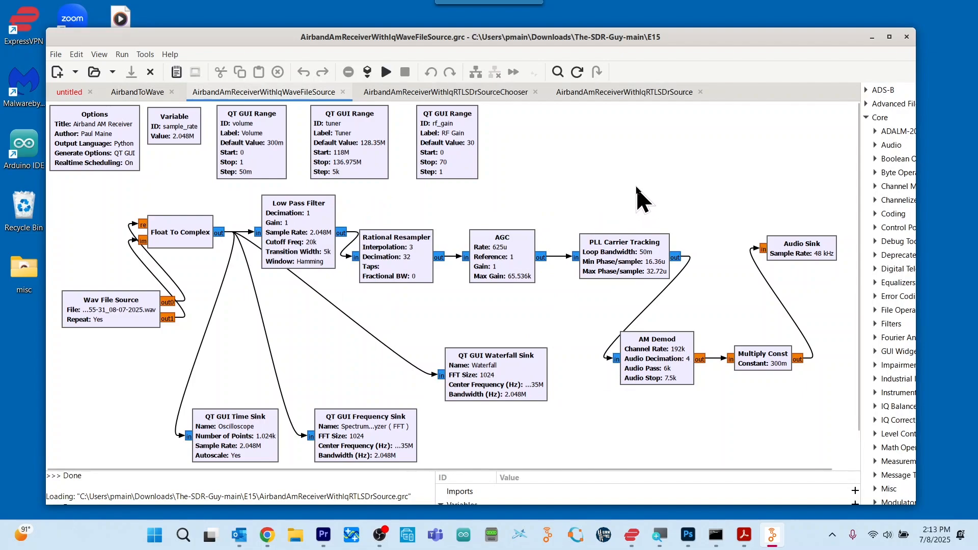
{"action": "left_click", "coordinate": [388, 72]}
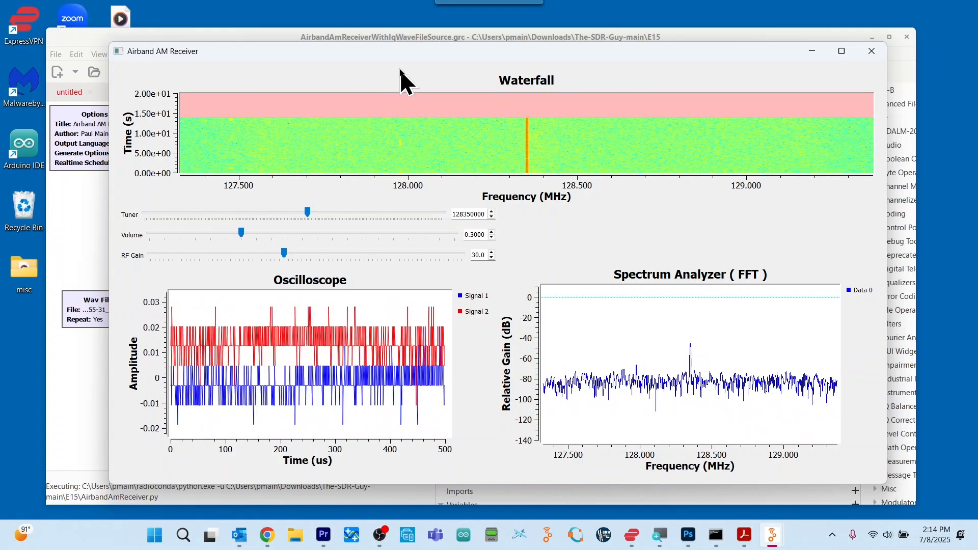
{"action": "left_click", "coordinate": [866, 52]}
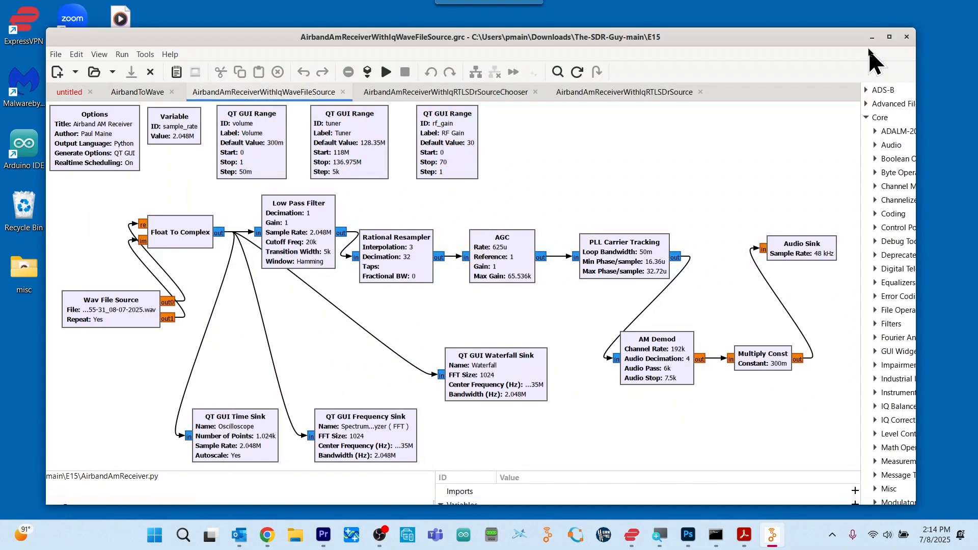
Review the QT GUI Chooser's frequency options and labels in the AirbandAmReceiverWithIqRTLSDrSourceChooser flow graph.
{"action": "left_click", "coordinate": [484, 95]}
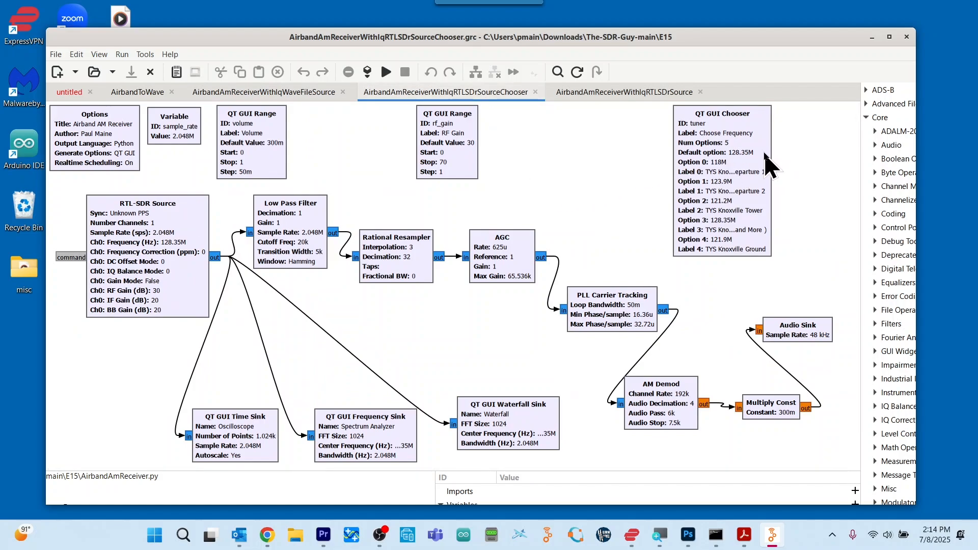
{"action": "double_click", "coordinate": [752, 127]}
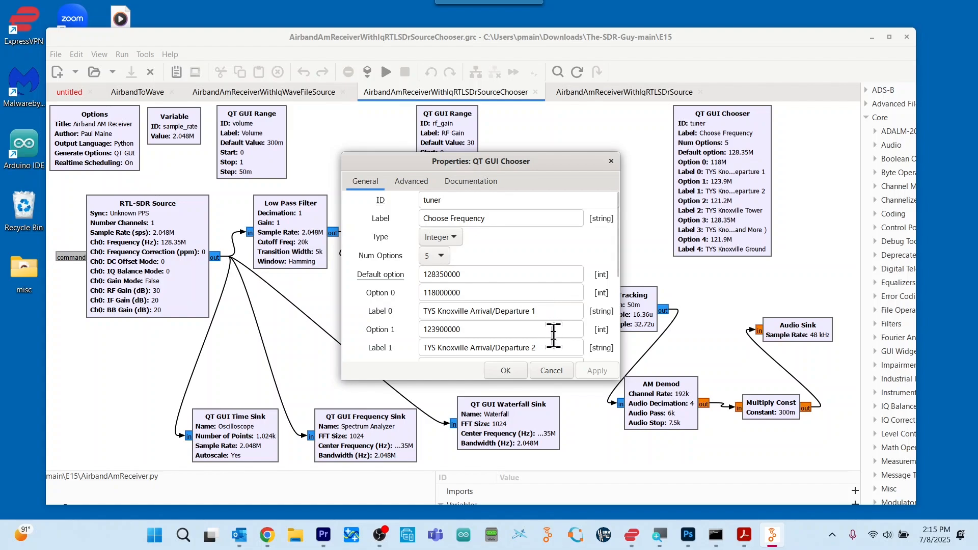
{"action": "left_click", "coordinate": [554, 371]}
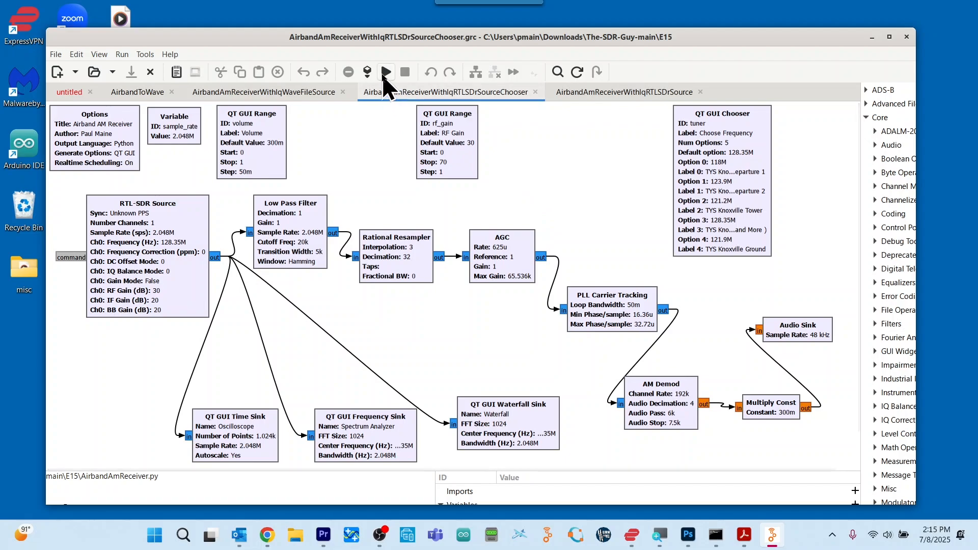
Test-run the AirbandAmReceiverWithIqRTLSDrSourceChooser and AirbandAmReceiverWithIqRTLSDrSource flow graphs one after the other, closing each receiver window.
{"action": "left_click", "coordinate": [385, 73]}
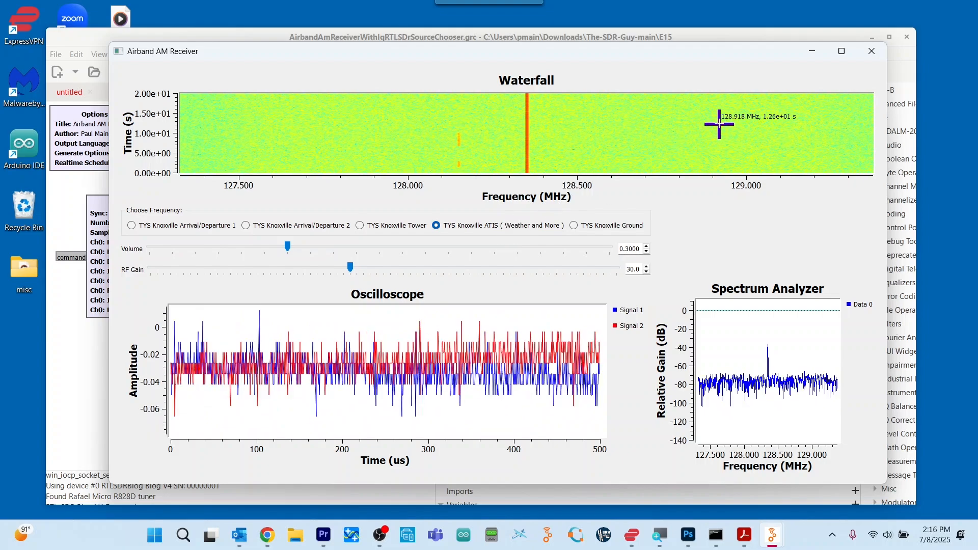
{"action": "left_click", "coordinate": [872, 53]}
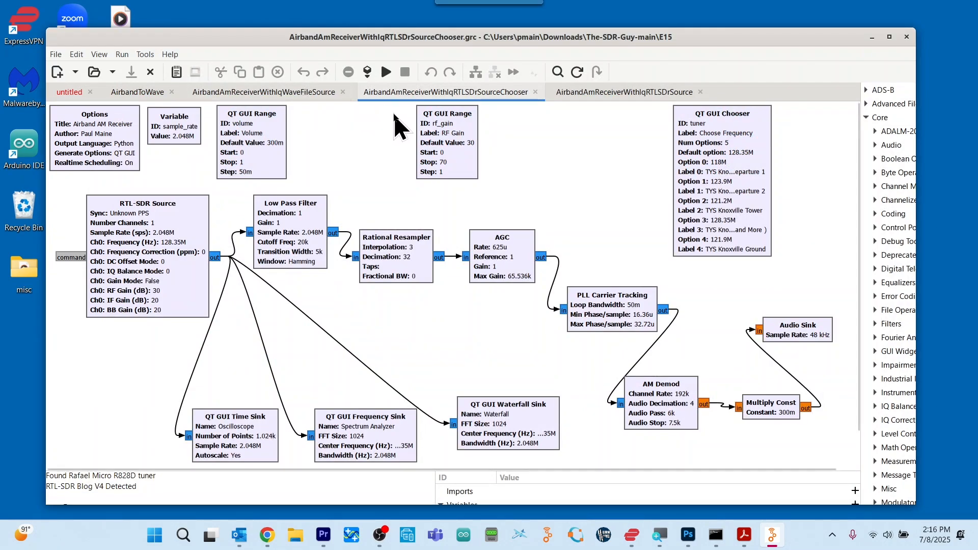
{"action": "left_click", "coordinate": [609, 93]}
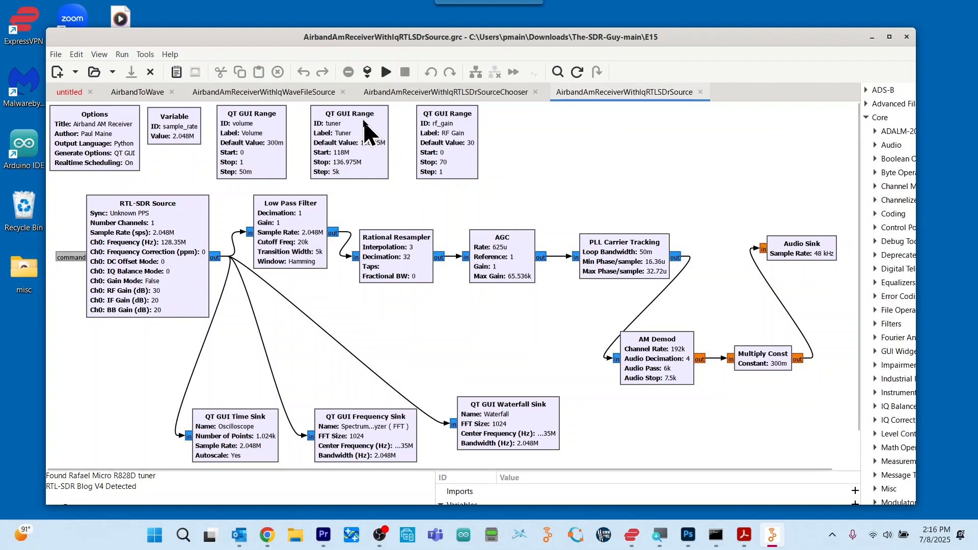
{"action": "left_click", "coordinate": [387, 72]}
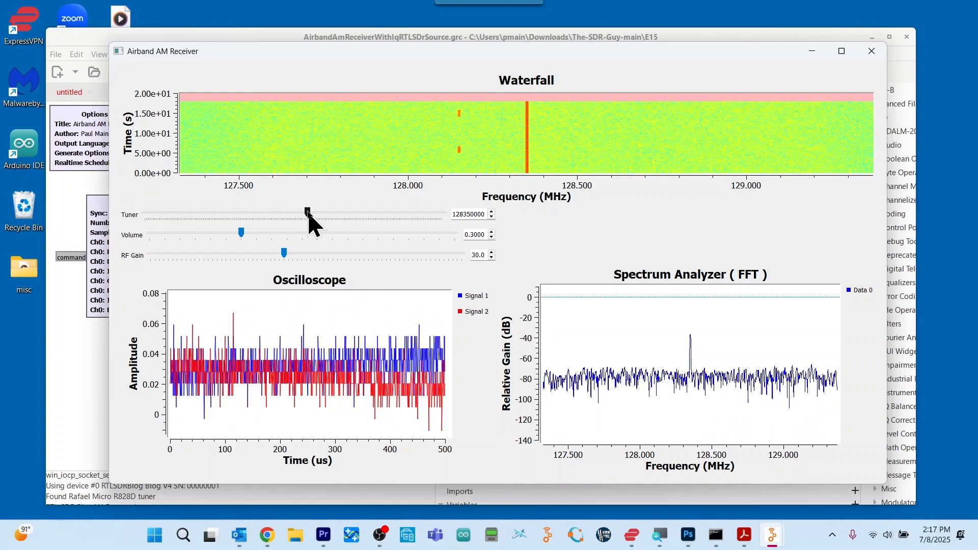
{"action": "left_click", "coordinate": [871, 52]}
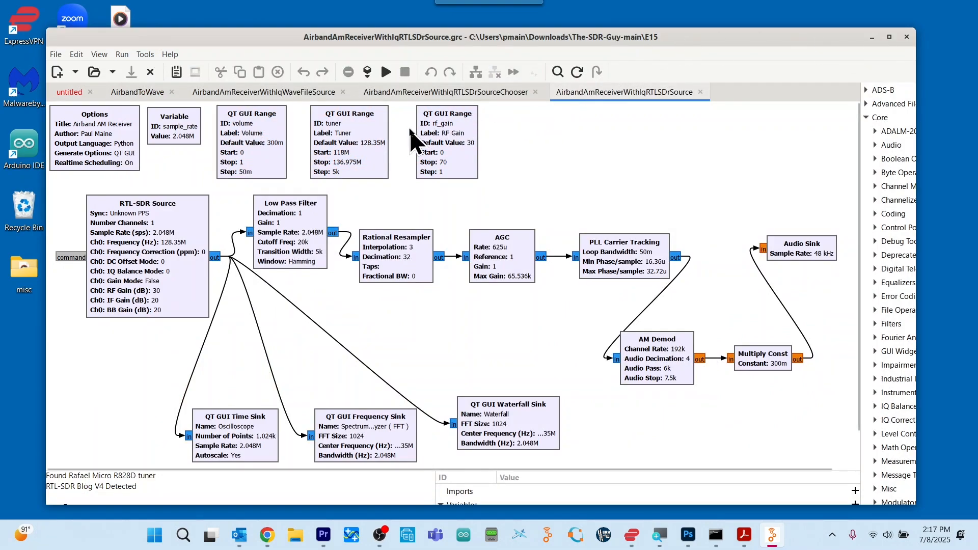
In the AirbandToWave flow graph, review the Wav File Sink properties, including the output file path, and dismiss them without changes.
{"action": "left_click", "coordinate": [149, 94]}
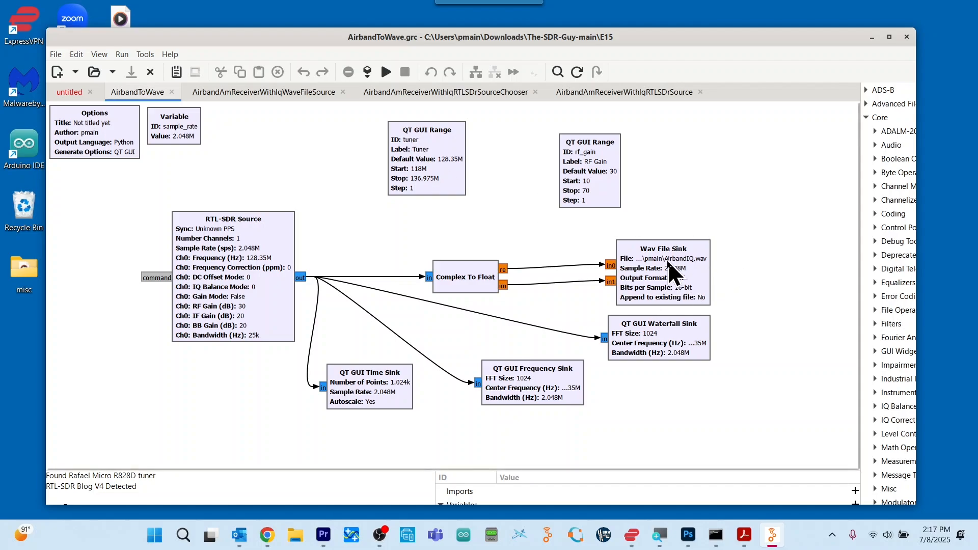
{"action": "double_click", "coordinate": [670, 275]}
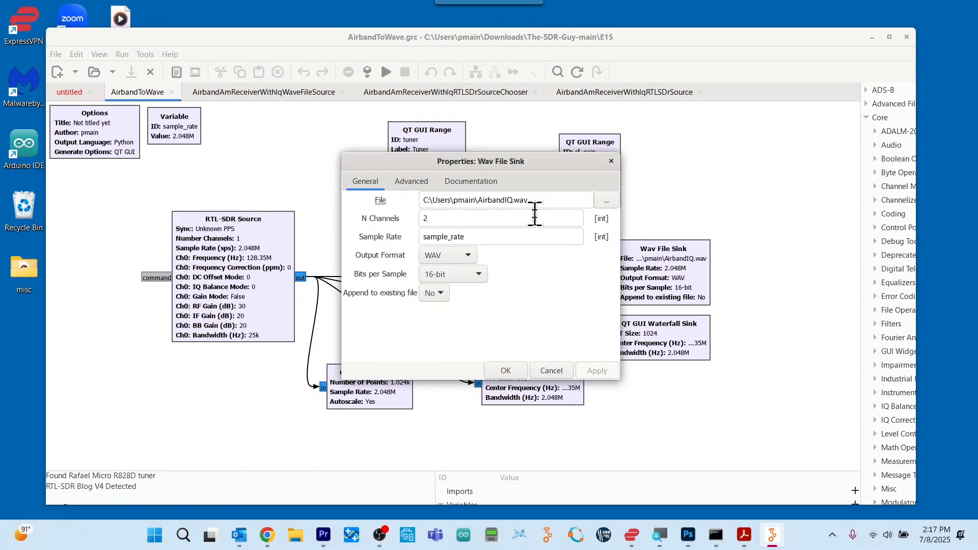
{"action": "left_click", "coordinate": [558, 371]}
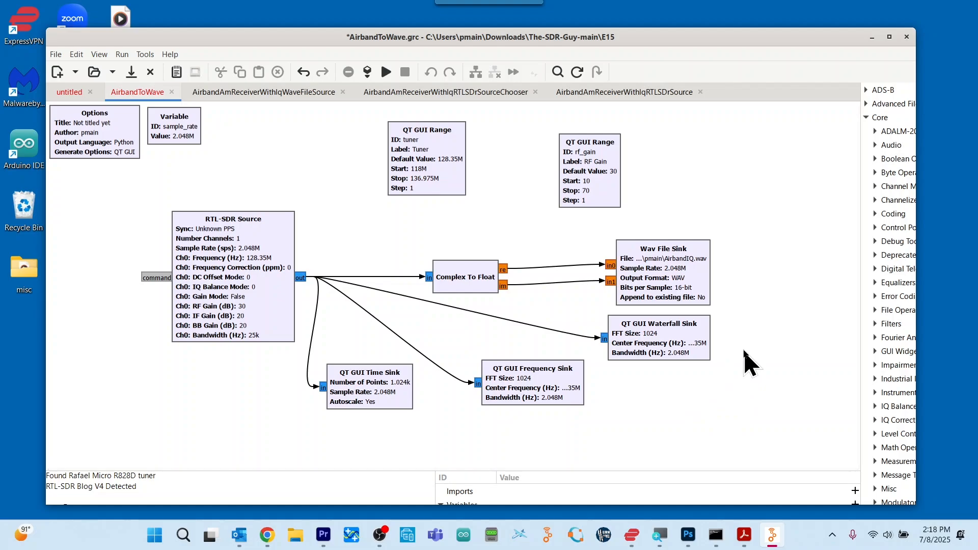